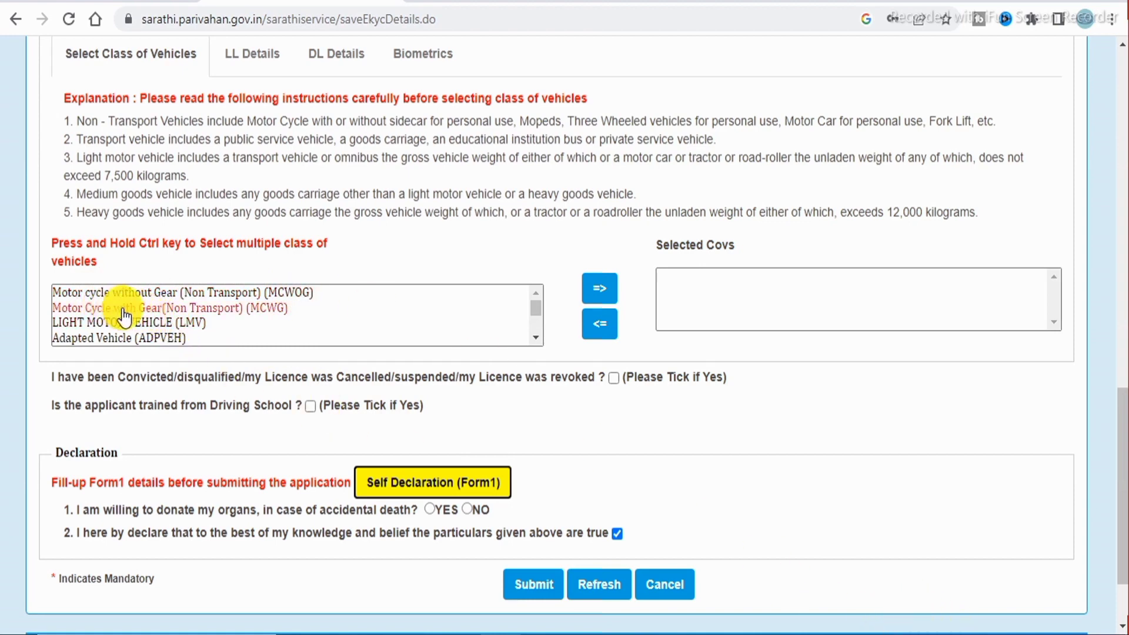
- Add Motor Cycle with Gear (Non Transport) (MCWG) and Light Motor Vehicle (LMV) to the selected vehicle classes
left_click(231, 309)
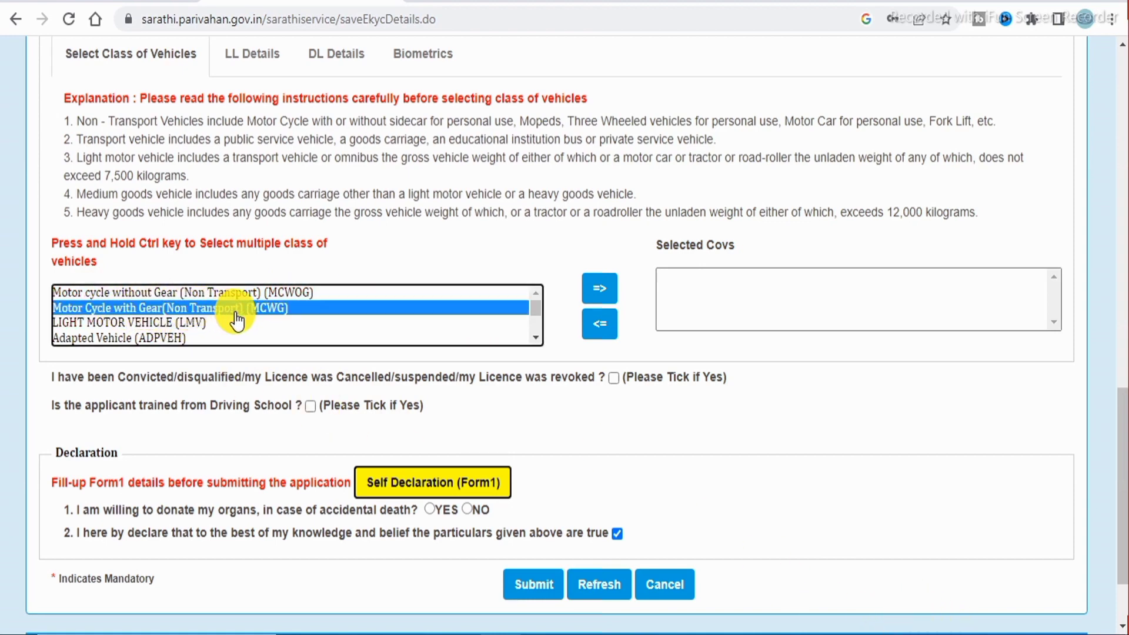
left_click(603, 291)
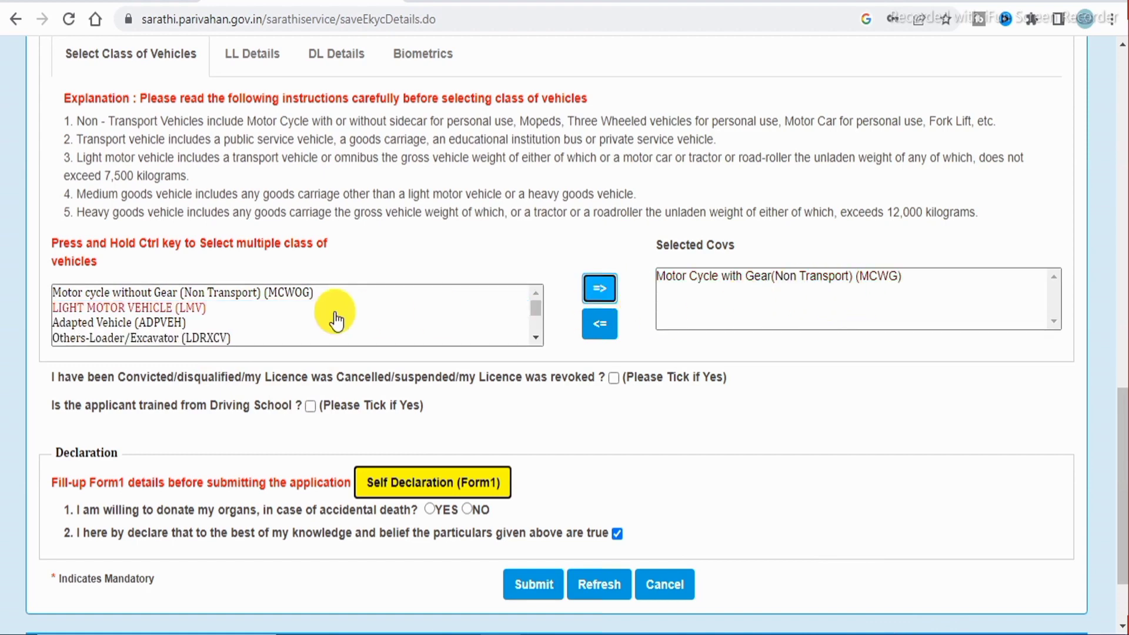
left_click(138, 308)
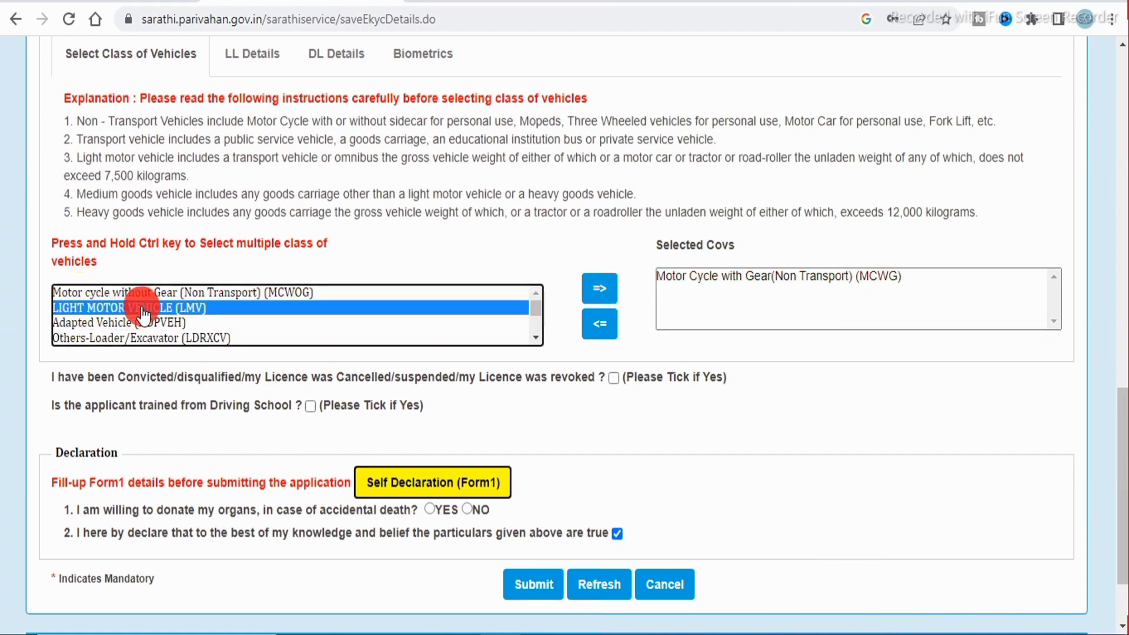
left_click(595, 295)
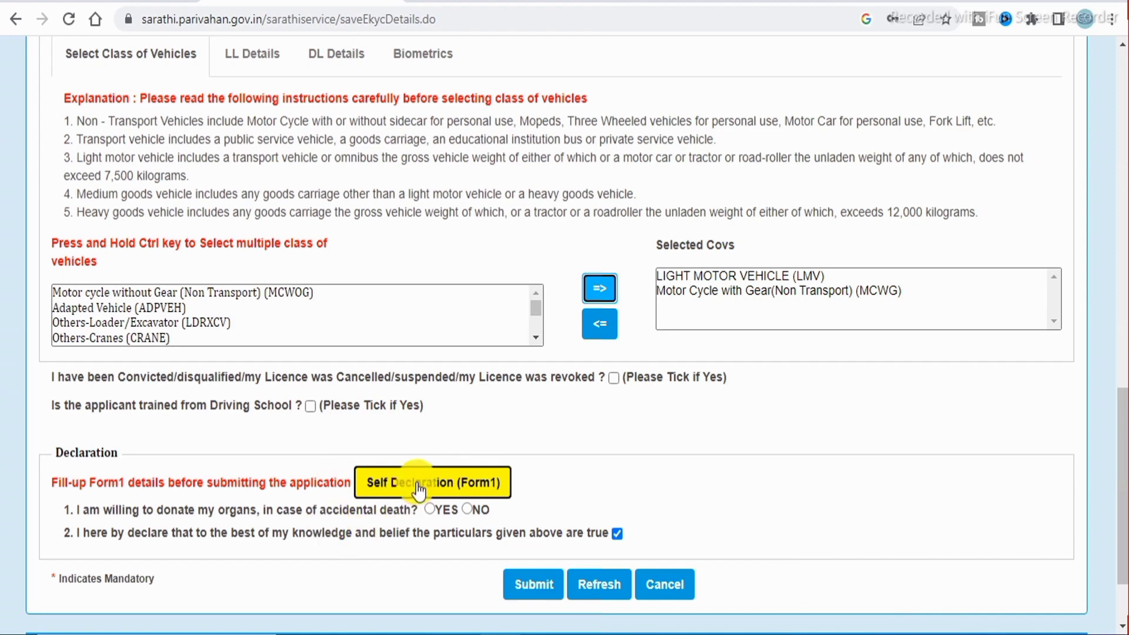
- Complete and submit the Form1 self declaration with question (b) answered Yes, all others No, and the truth declaration accepted
left_click(451, 487)
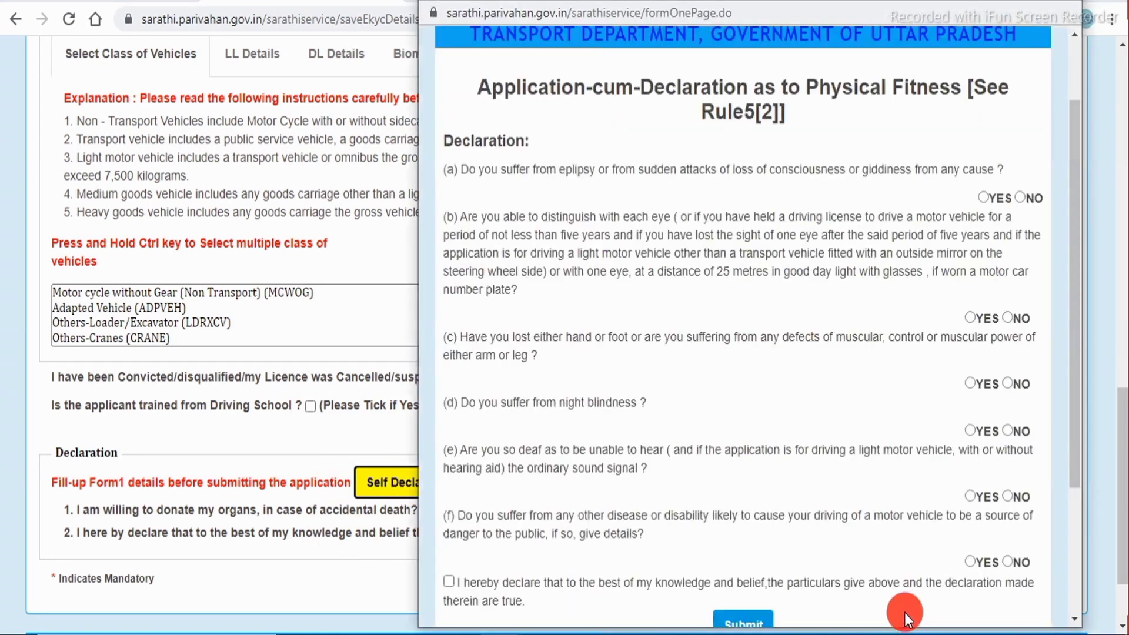
scroll(891, 336, "down", 2)
scroll(892, 337, "up", 4)
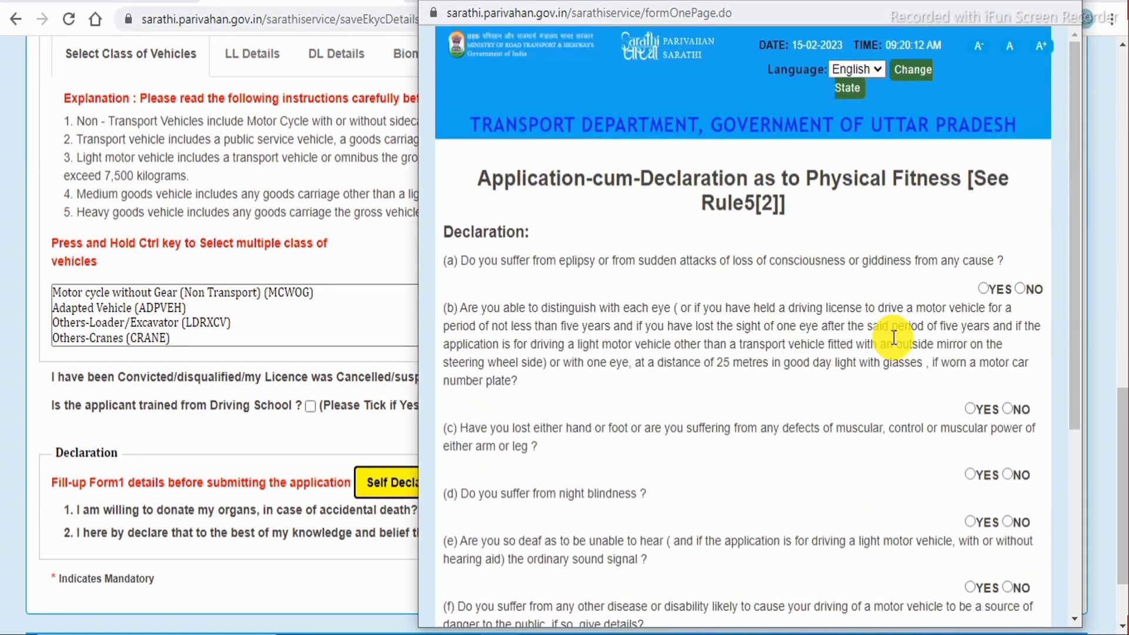
scroll(893, 337, "down", 2)
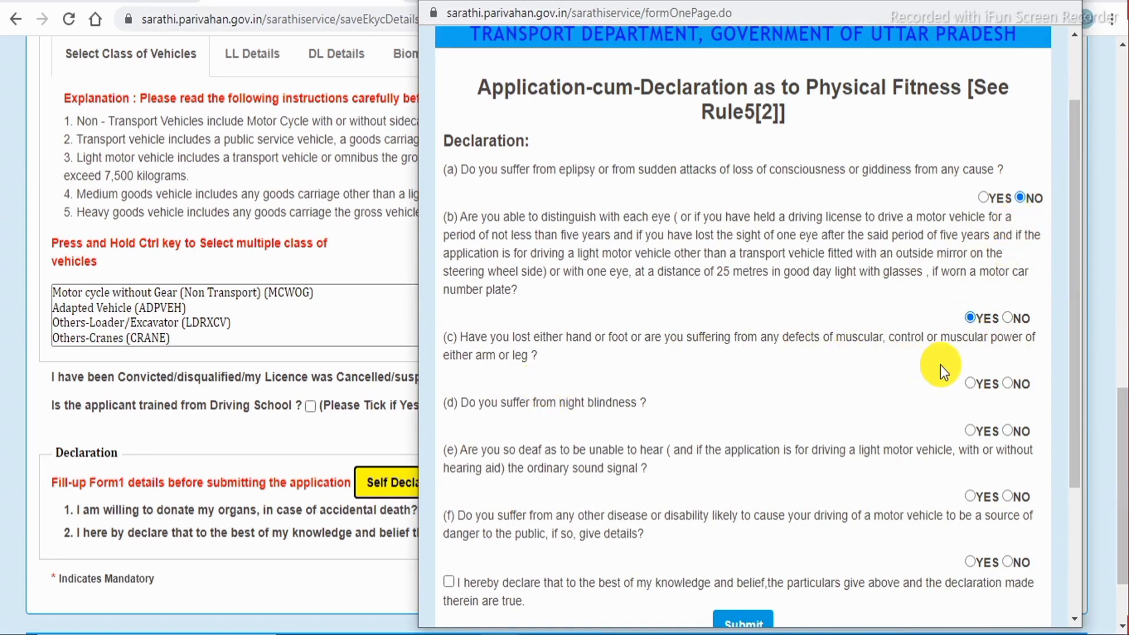
scroll(976, 329, "down", 2)
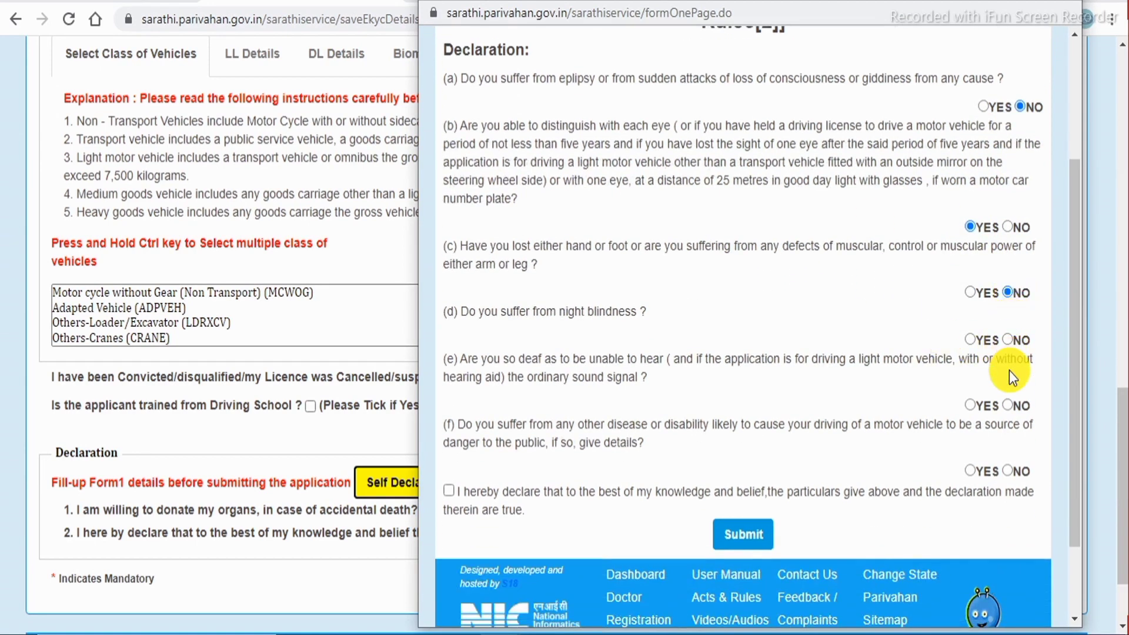
scroll(909, 603, "down", 2)
left_click(448, 390)
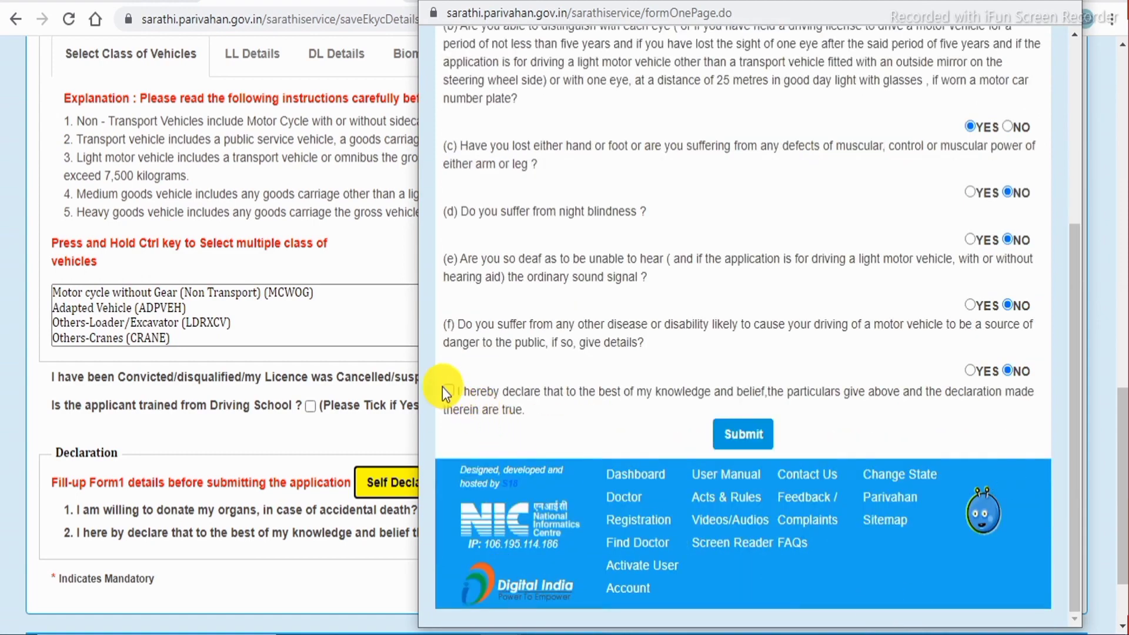
left_click(731, 435)
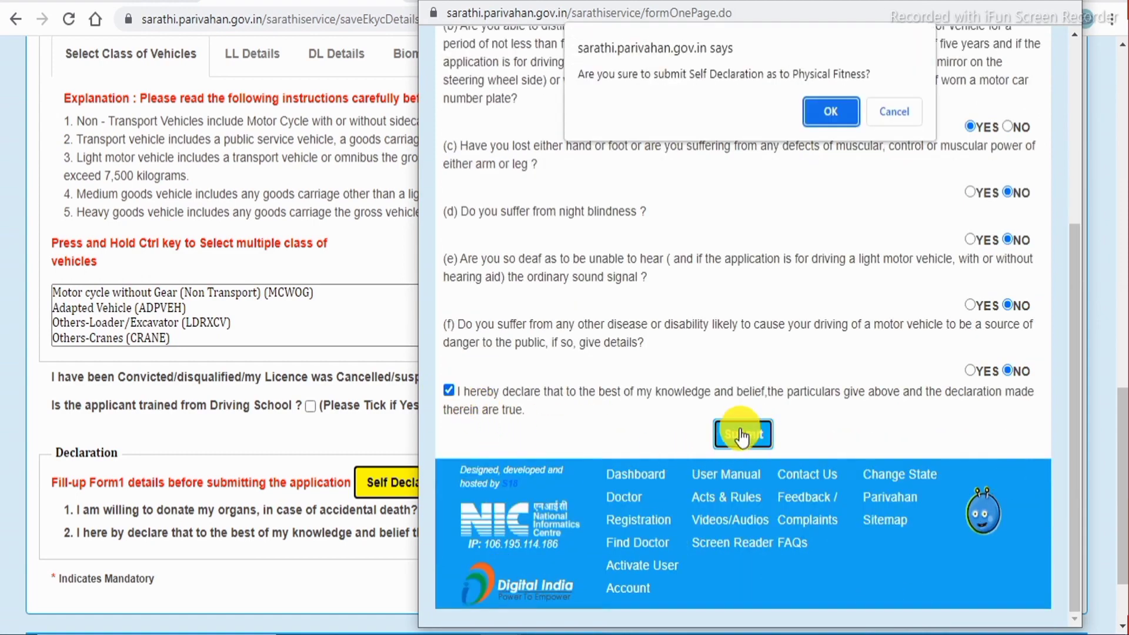
key("Return")
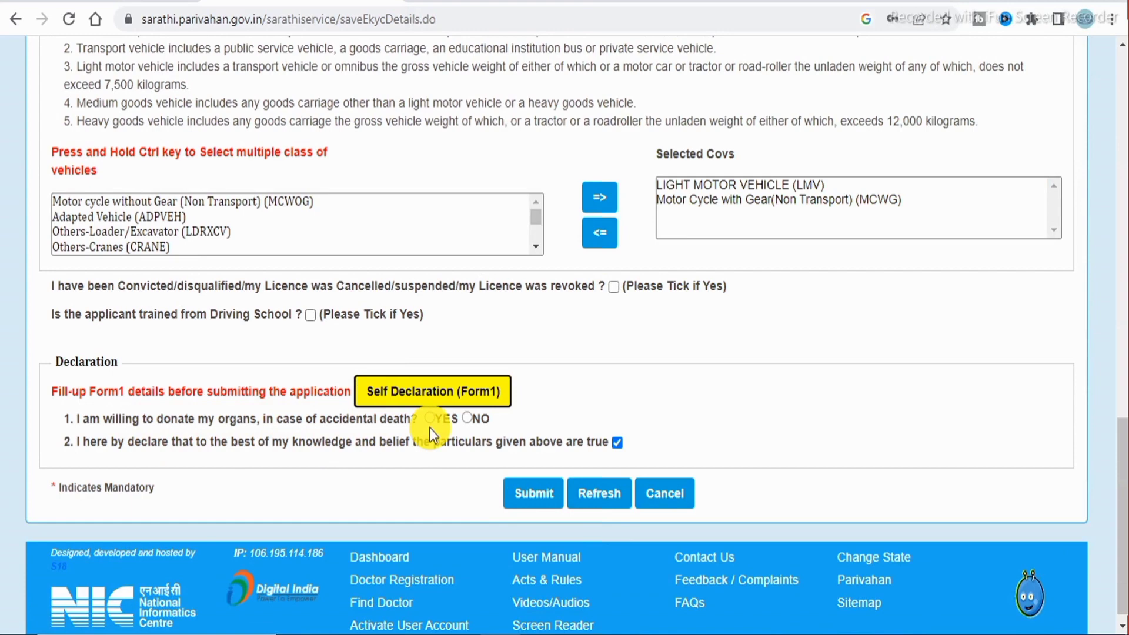
- Answer No to organ donation and submit the learner's licence application
left_click(469, 419)
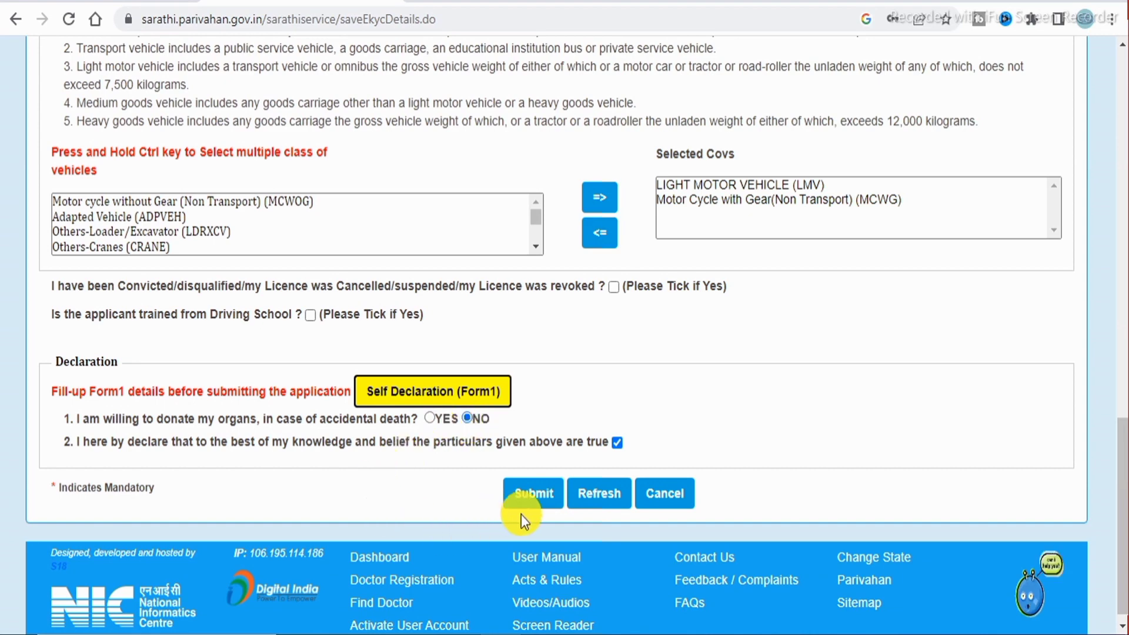
left_click(535, 497)
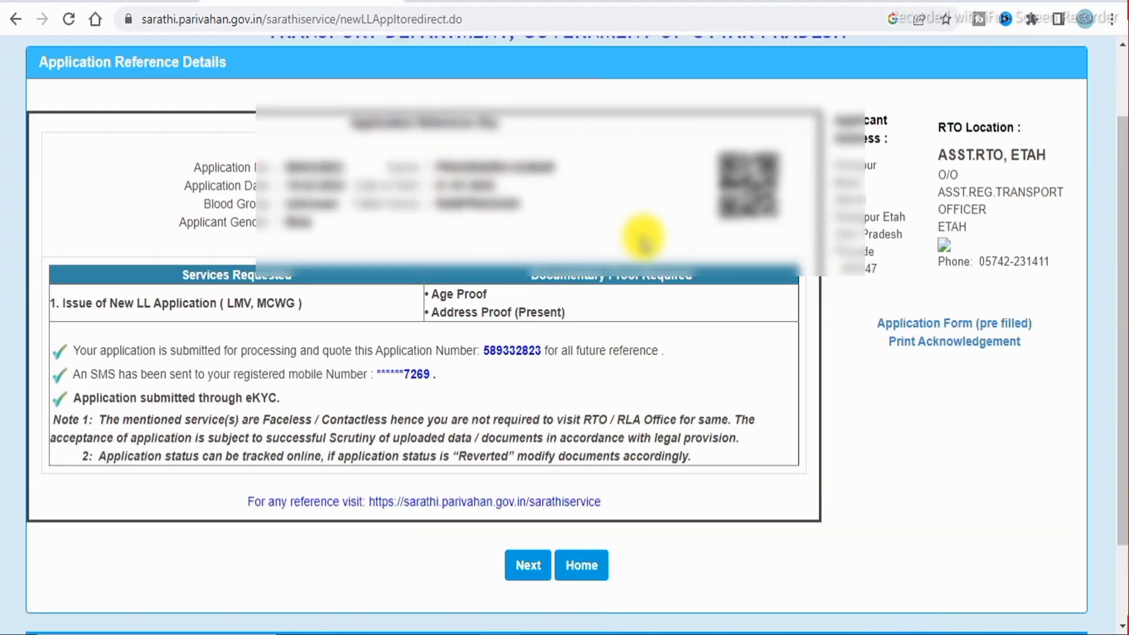
- Continue to the Upload Documents stage and accept the declaration that the details provided are true and correct
left_click(574, 563)
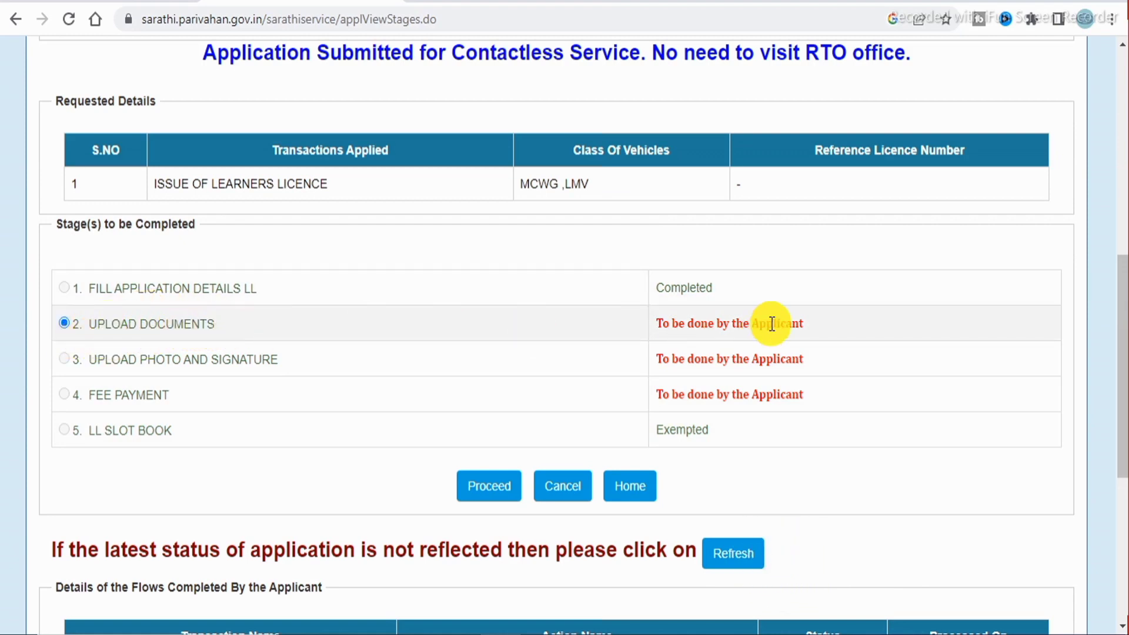
left_click(487, 482)
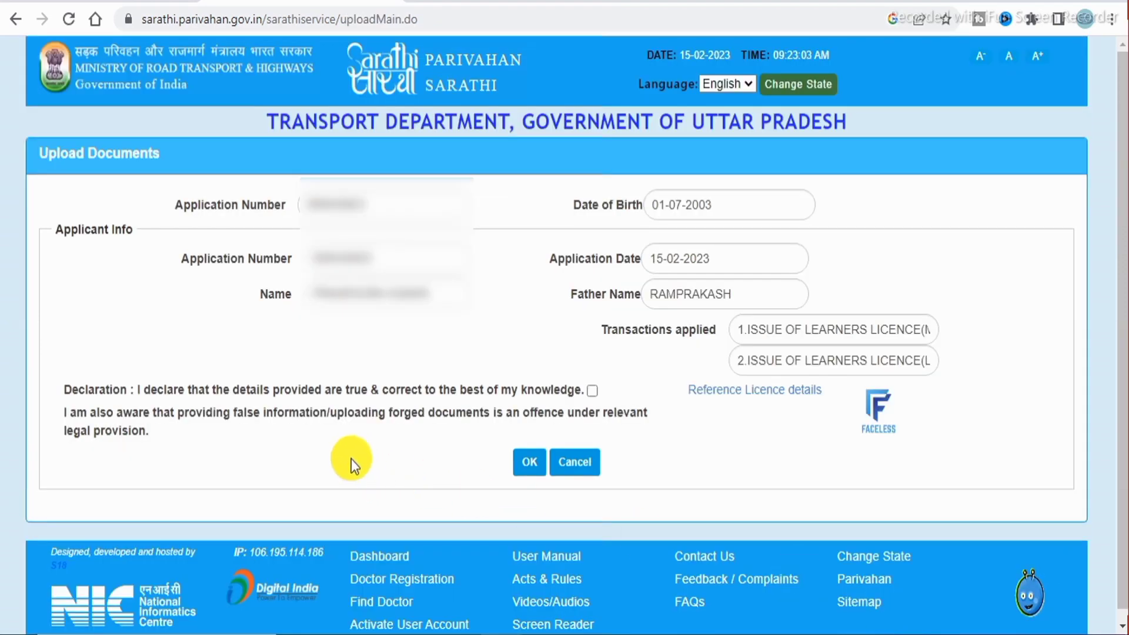
left_click(589, 391)
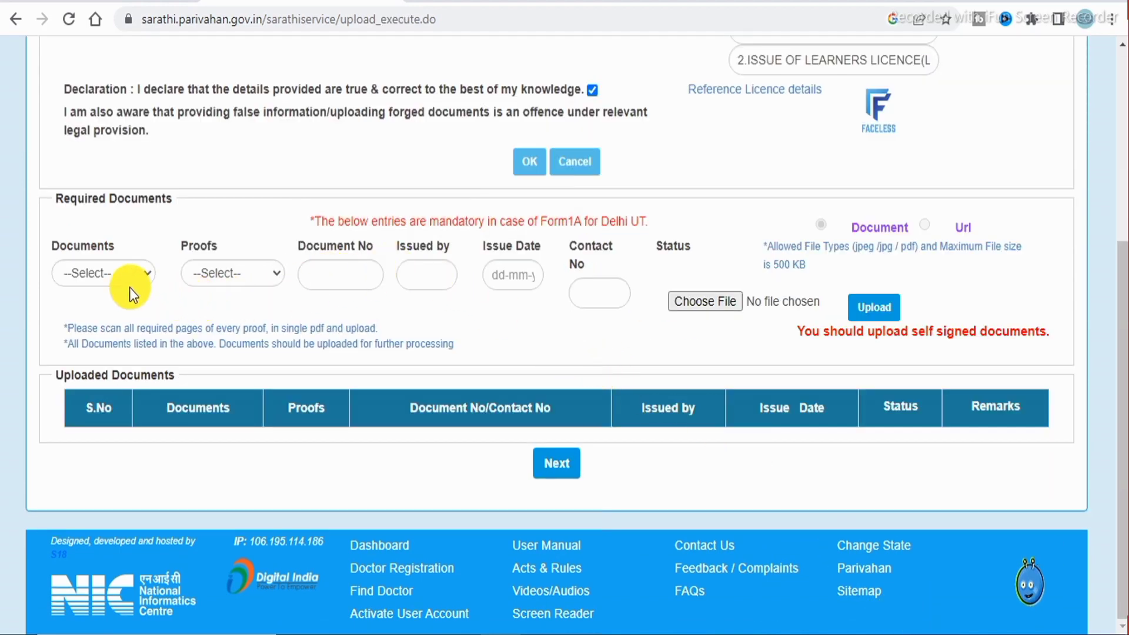
- Choose Aadhar Card With DOB as the Age Proof and agree to use the same proof for all documents
left_click(97, 271)
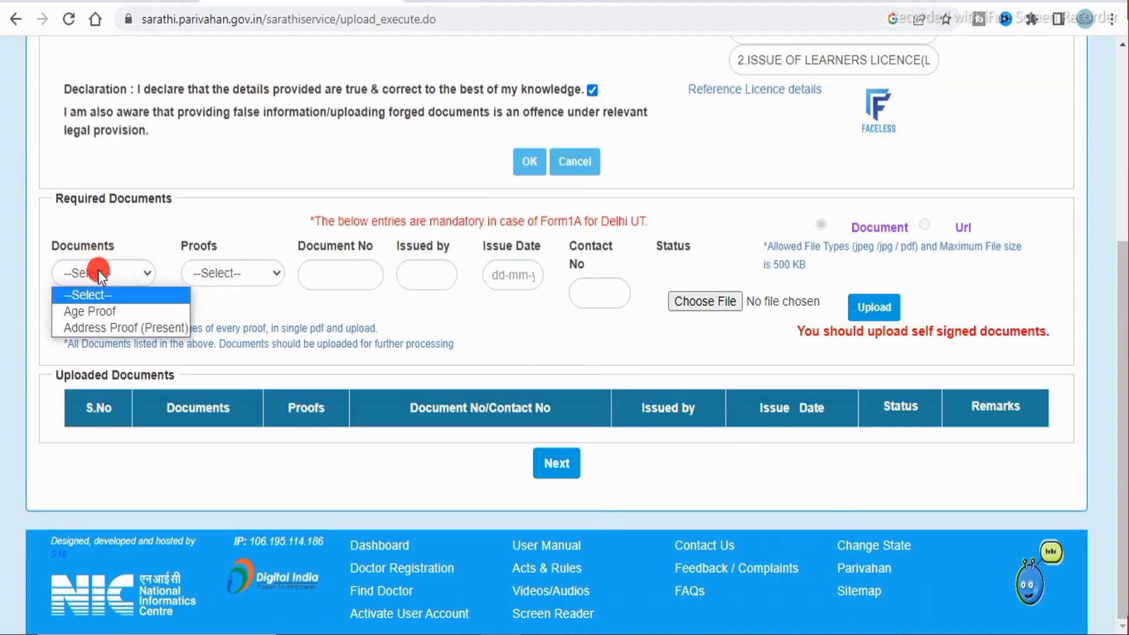
left_click(88, 312)
left_click(229, 268)
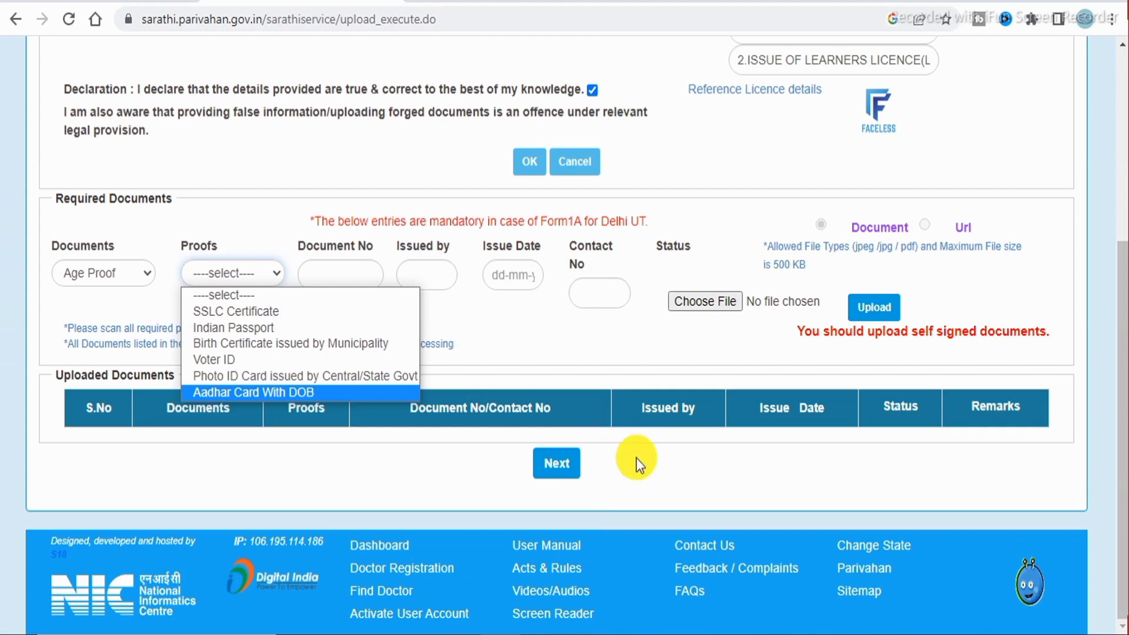
left_click(269, 393)
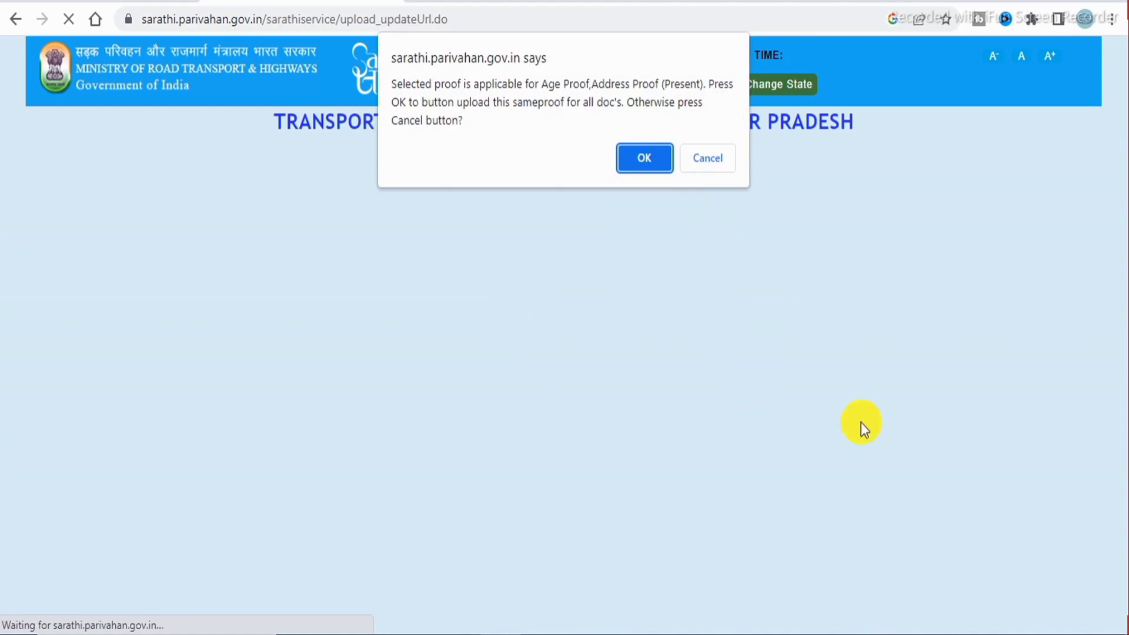
key("Return")
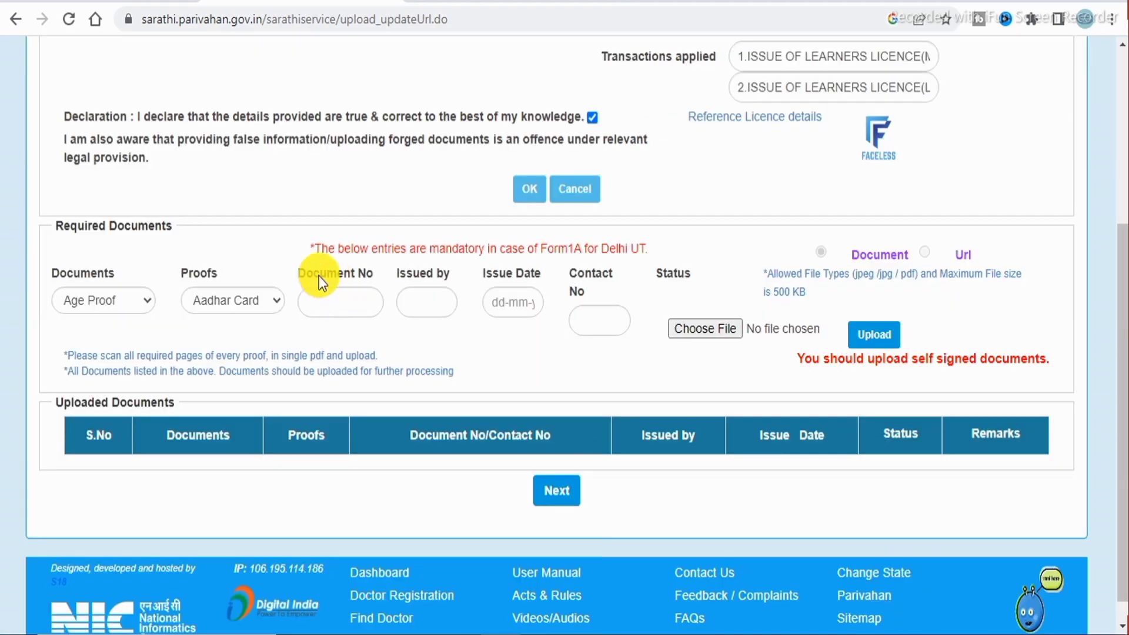
- Change the proof for Age Proof to SSLC Certificate
left_click(262, 298)
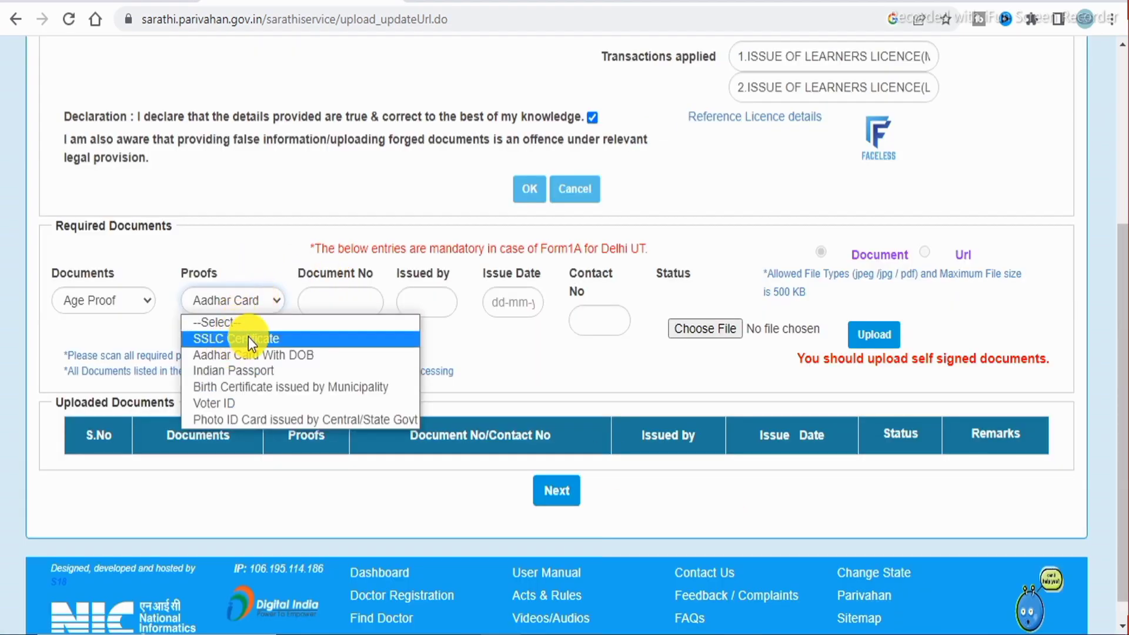
left_click(253, 338)
left_click(101, 301)
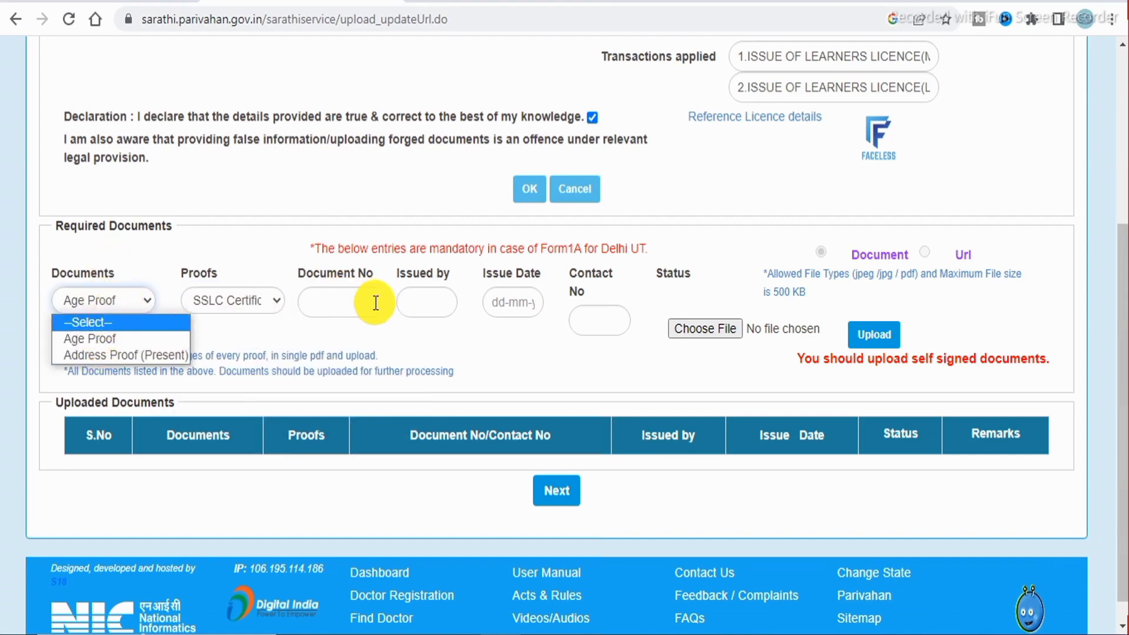
left_click(290, 336)
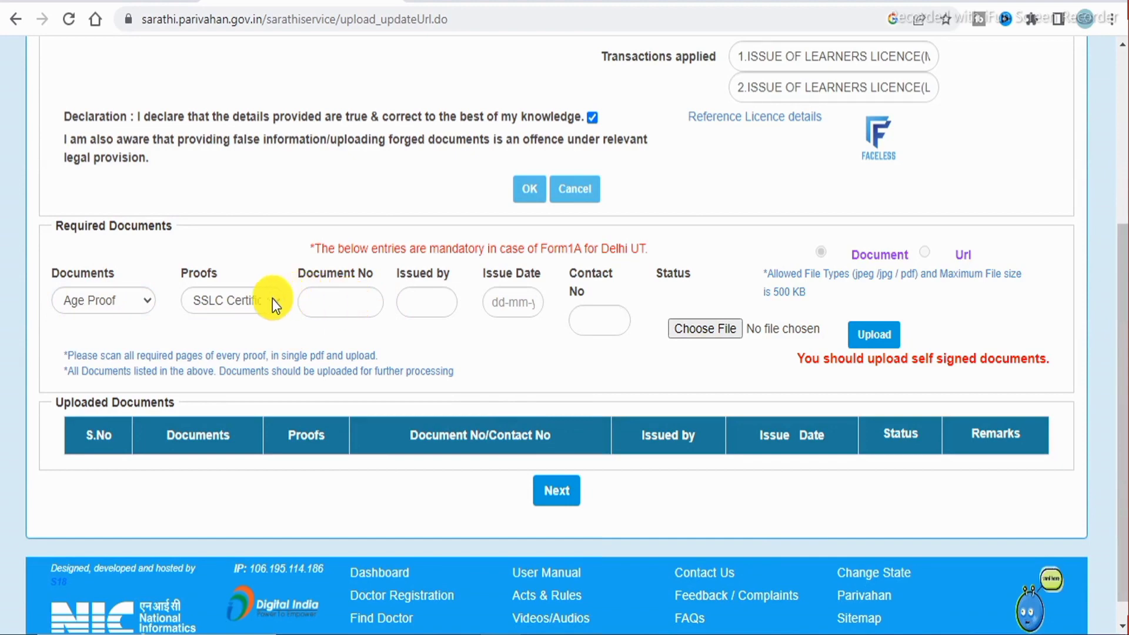
- Leave the document number, issuer and issue date empty and choose the proof file for upload
left_click(323, 304)
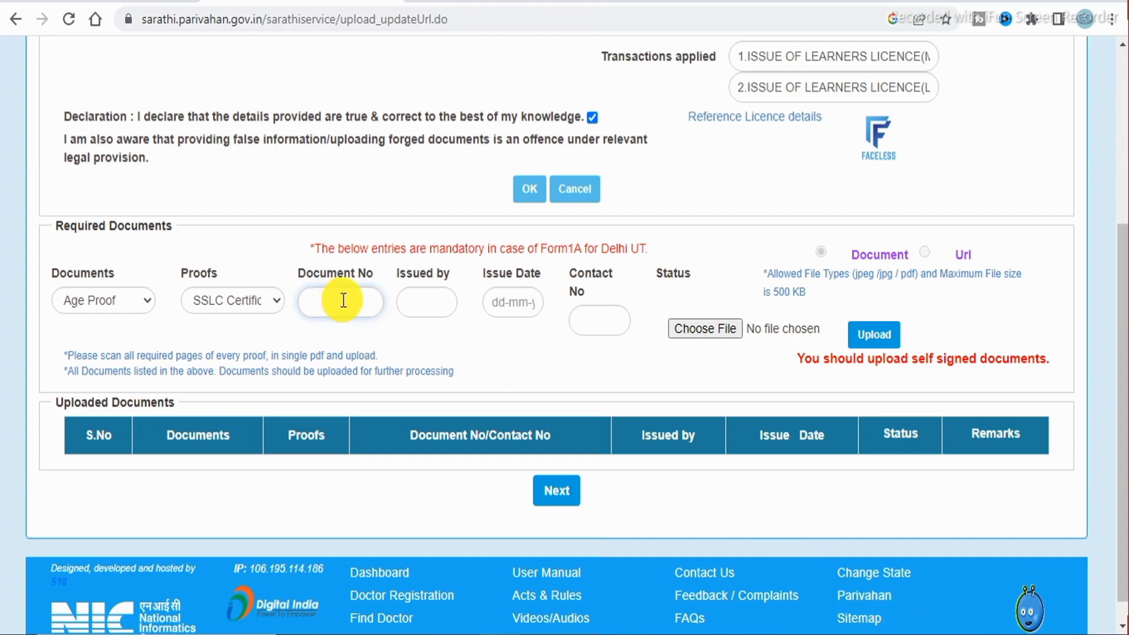
left_click(436, 307)
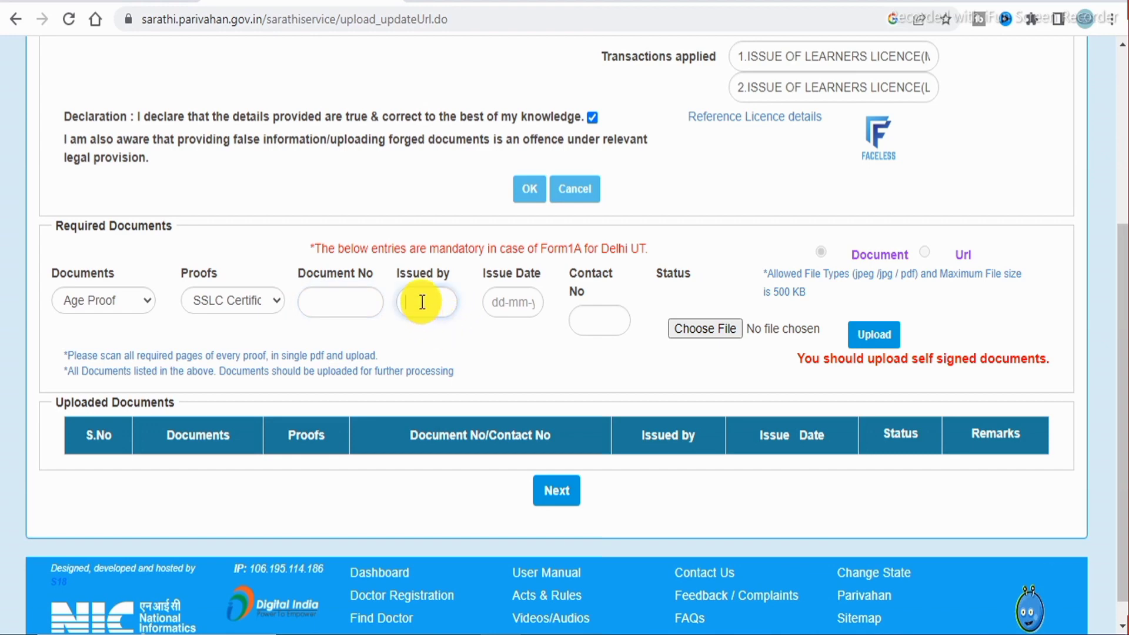
left_click(511, 302)
left_click(459, 323)
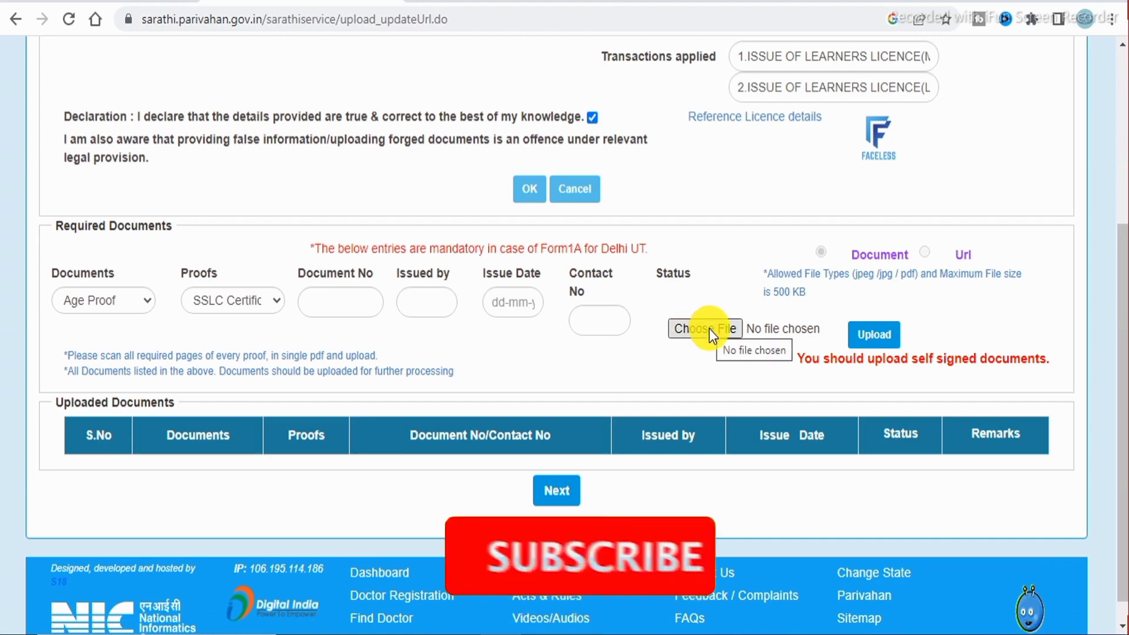
double_click(785, 293)
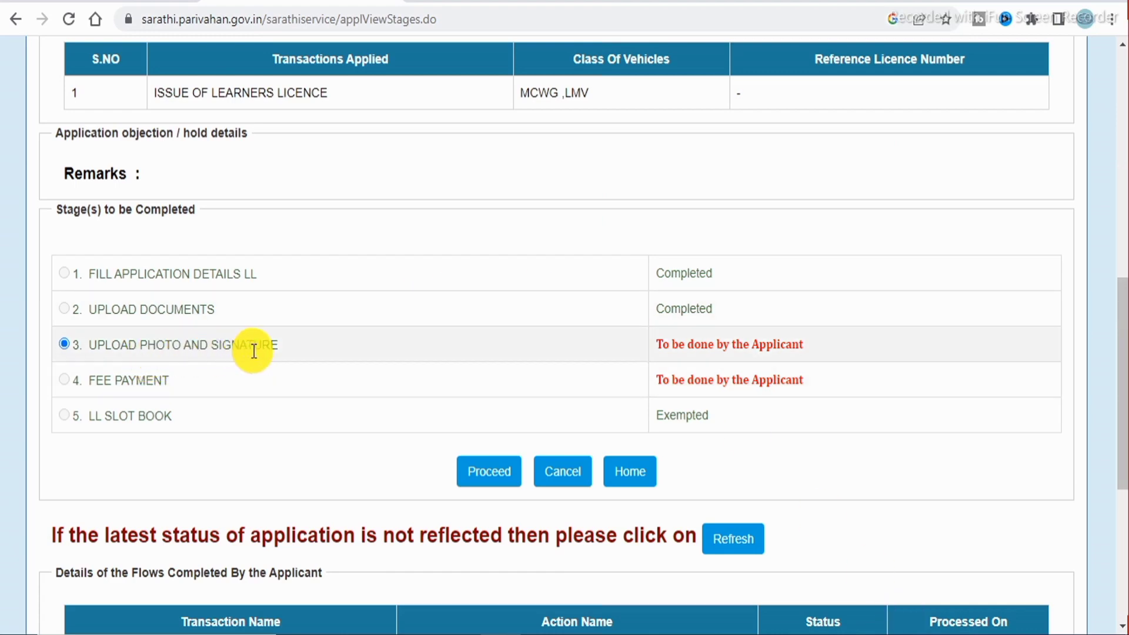
- Proceed to the Upload Photo and Signature stage, save both image files and continue to the next stage
left_click(489, 474)
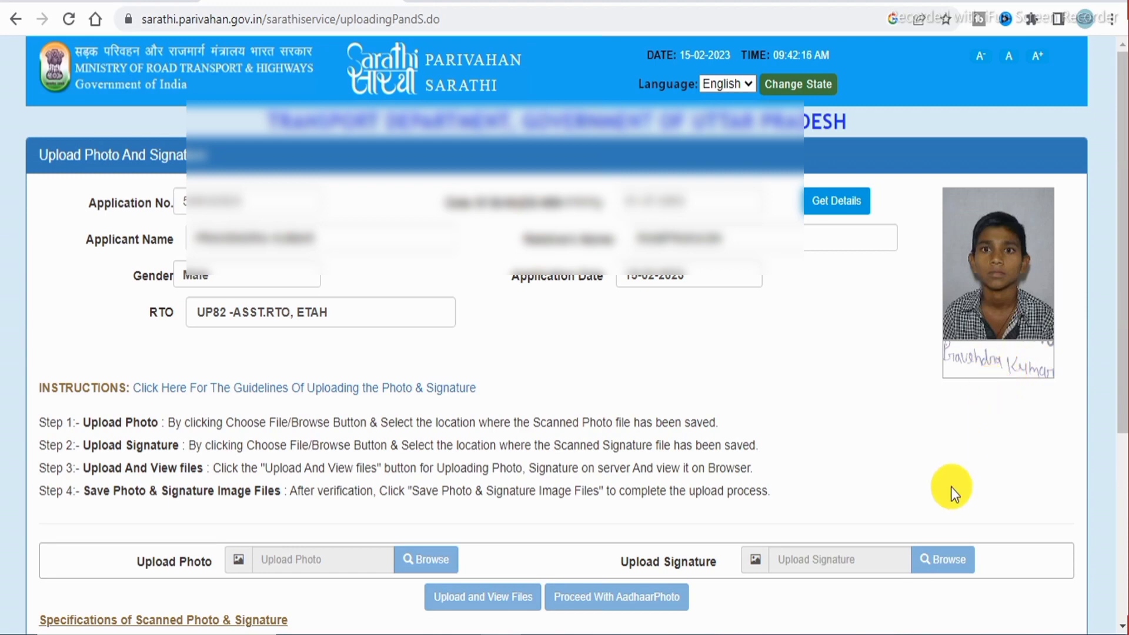
scroll(893, 612, "down", 5)
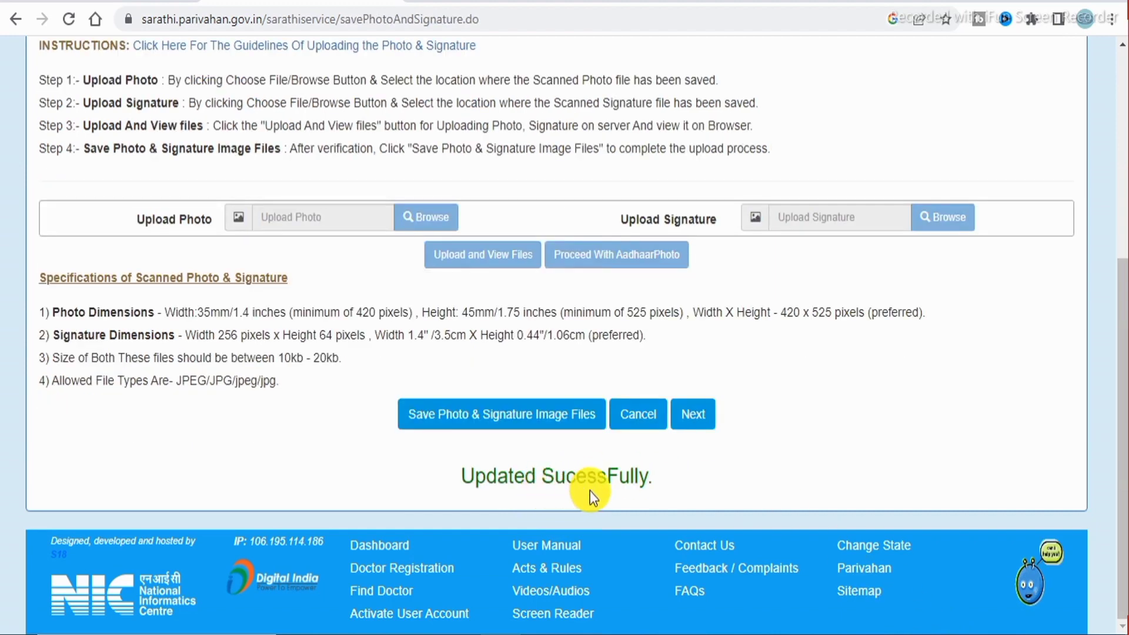
left_click(695, 414)
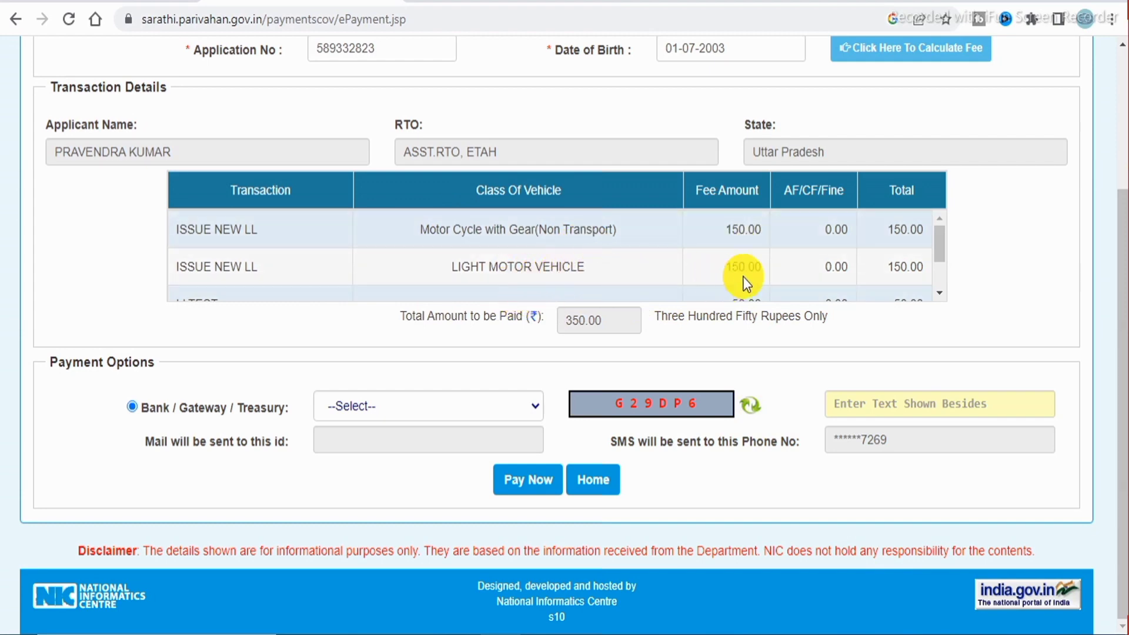
- Review the fee breakdown and select State Bank of India as the payment gateway
scroll(781, 253, "down", 1)
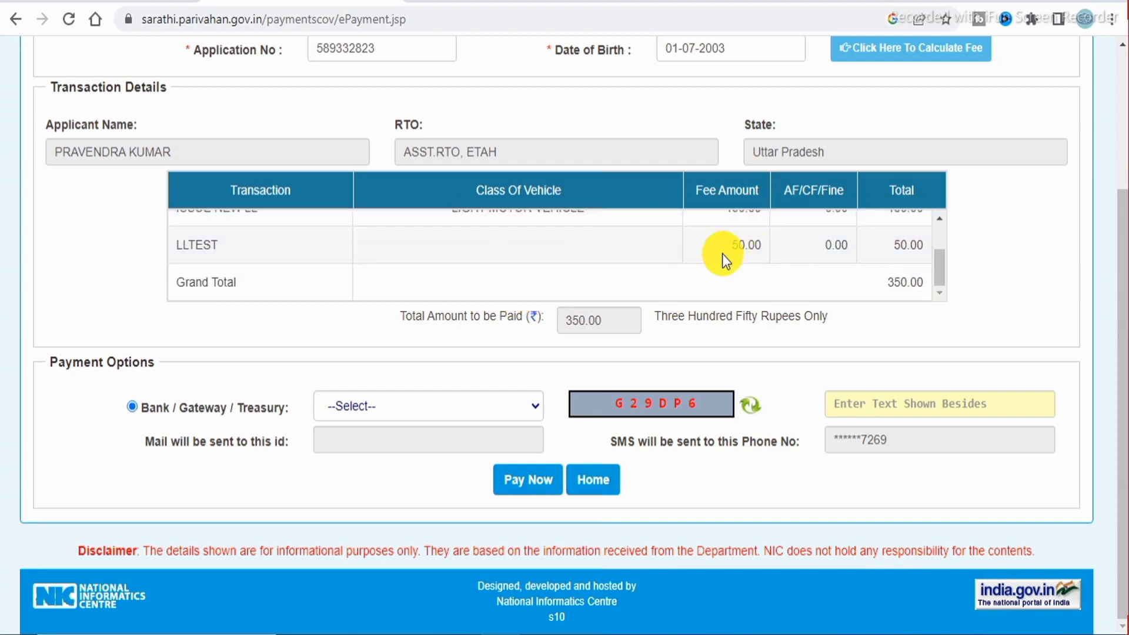
left_click(440, 407)
left_click(372, 447)
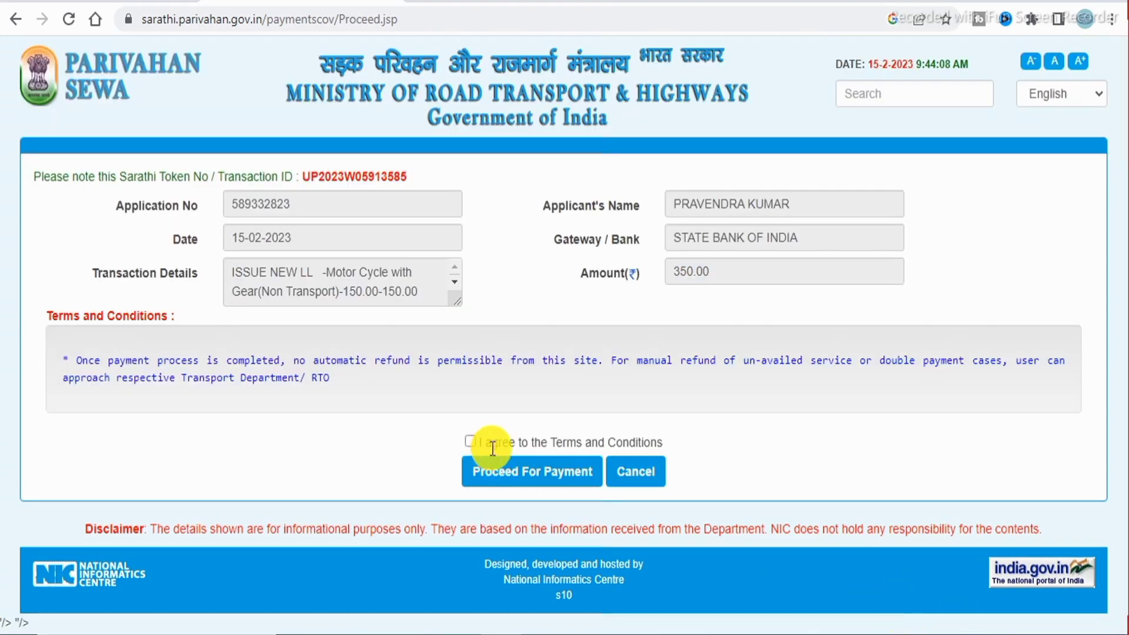
- Agree to the payment terms and confirm the fee payment using Other Bank Debit Cards
left_click(470, 442)
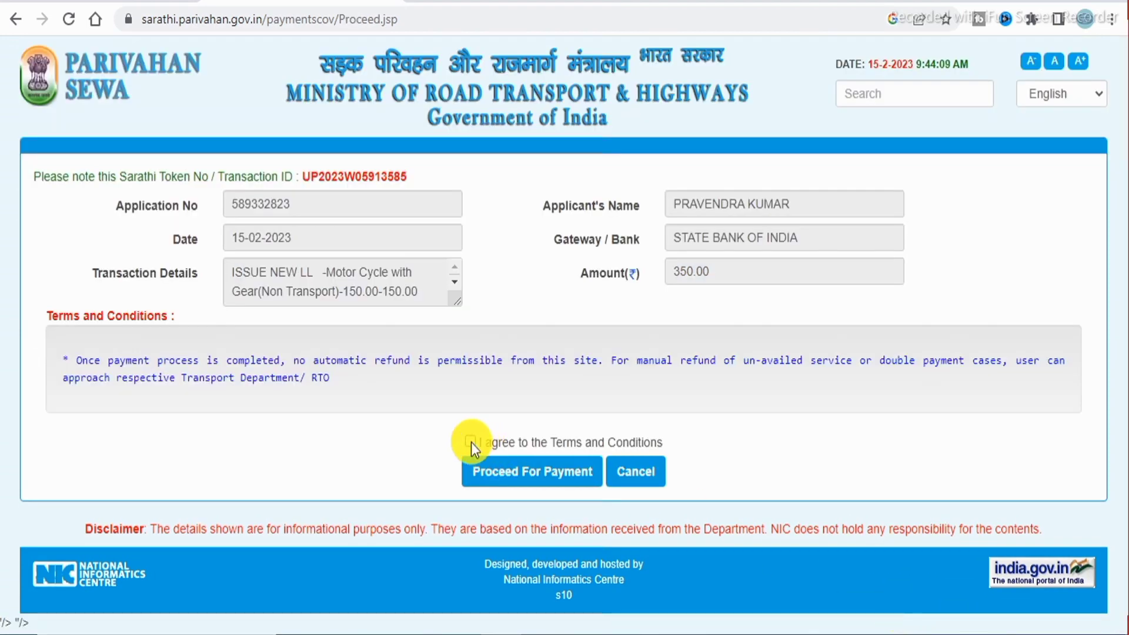
left_click(538, 487)
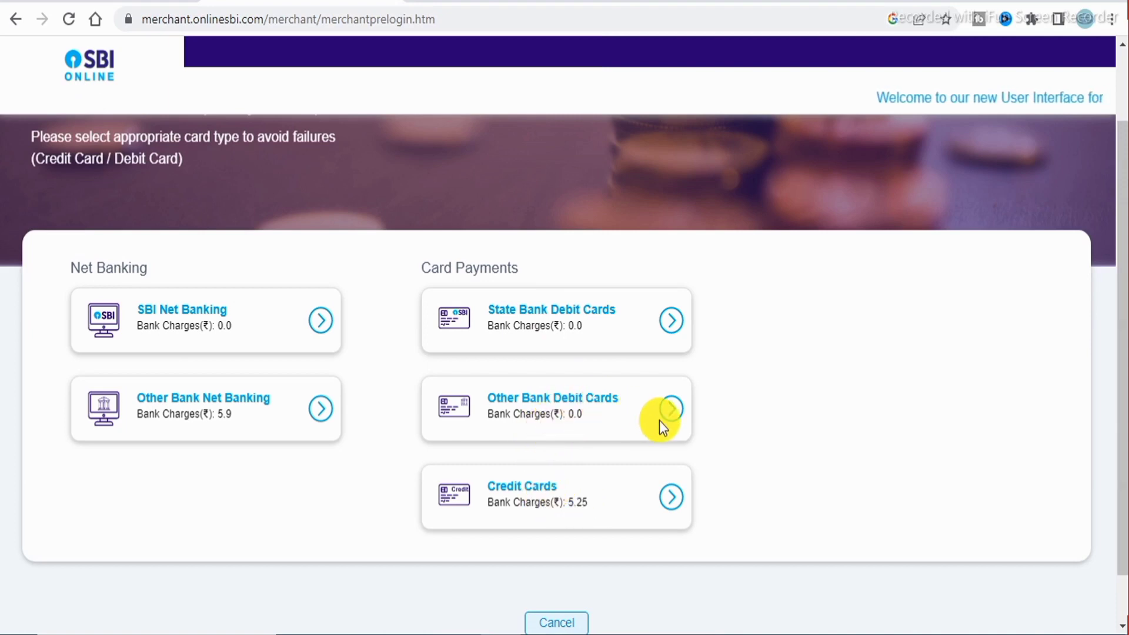
left_click(674, 413)
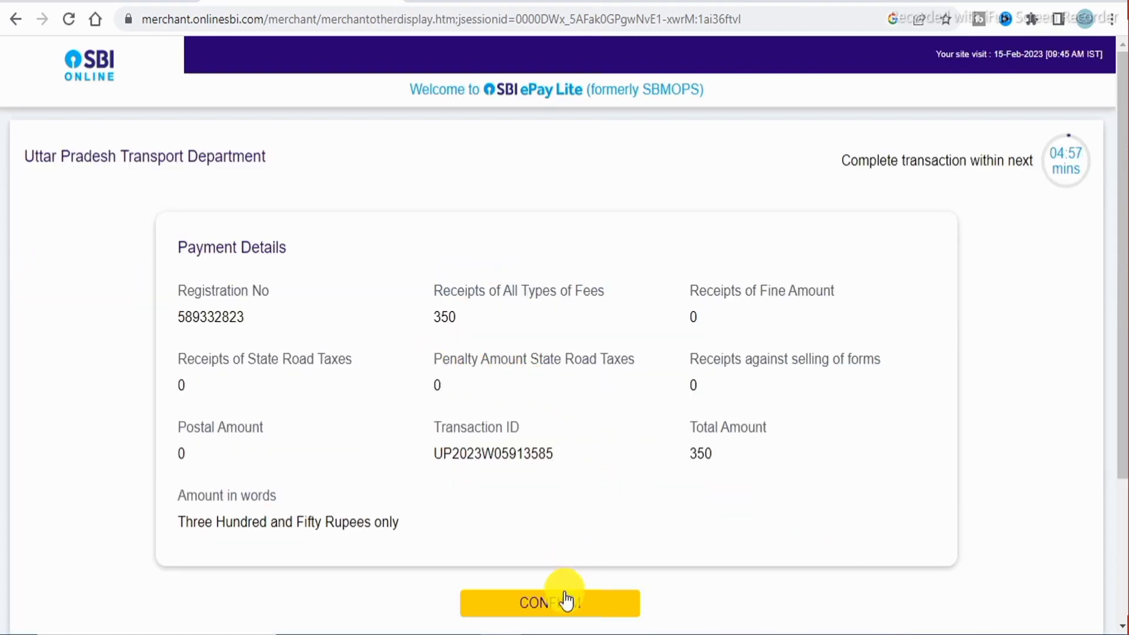
left_click(566, 601)
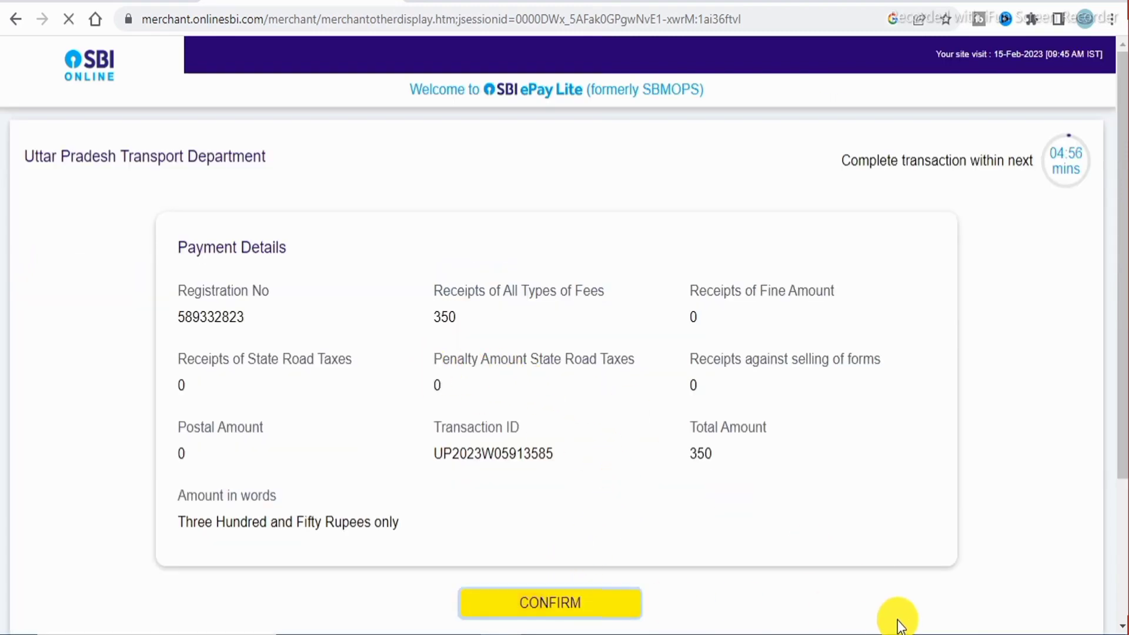